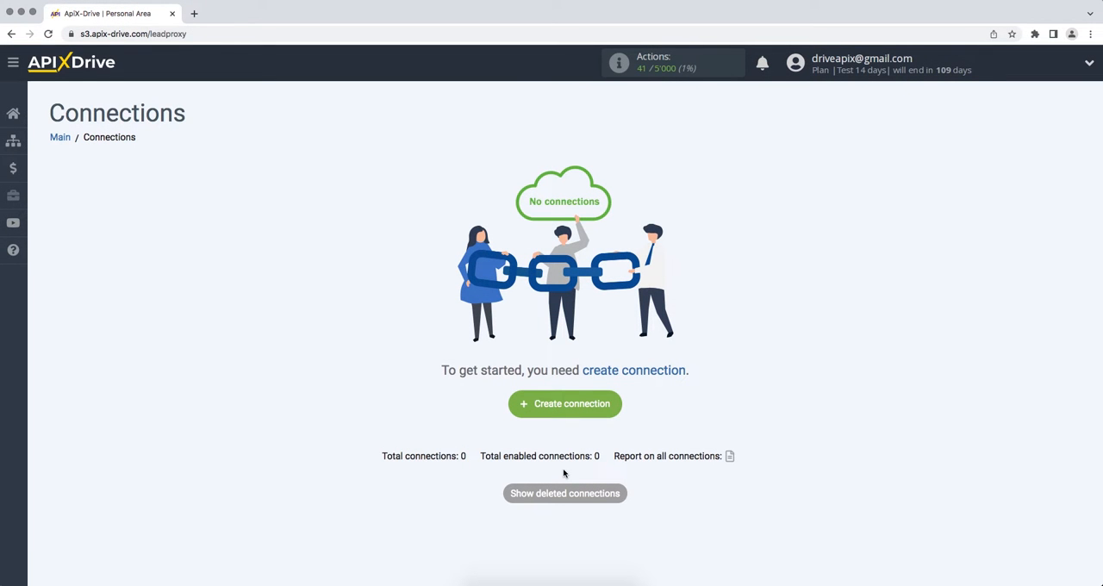
Create a new connection and set Salesforce CRM as its data source system.
left_click(521, 414)
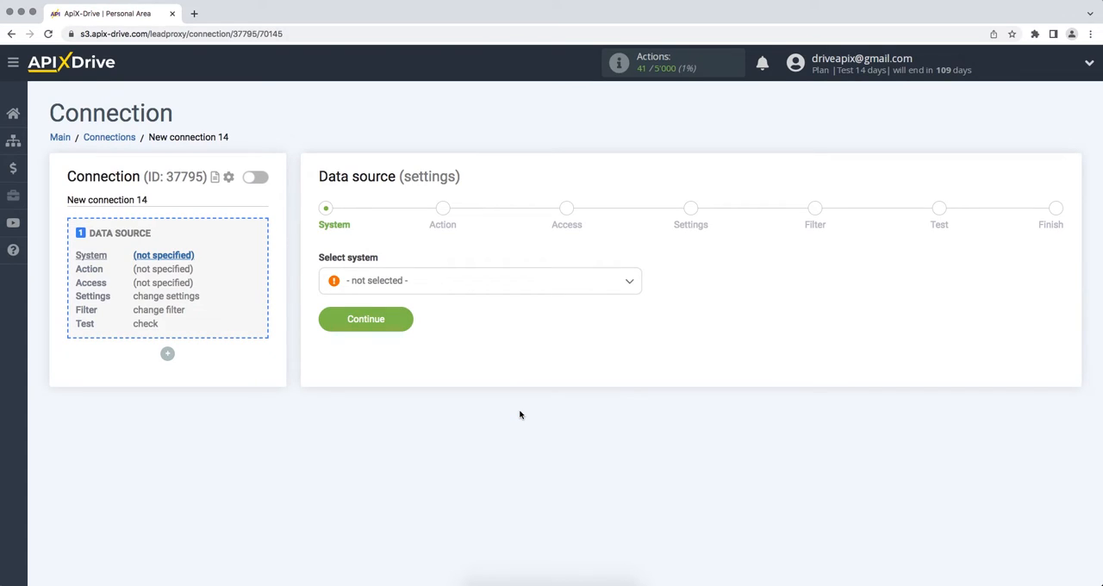
left_click(566, 292)
left_click_drag(638, 304, 554, 443)
left_click(426, 433)
left_click(327, 321)
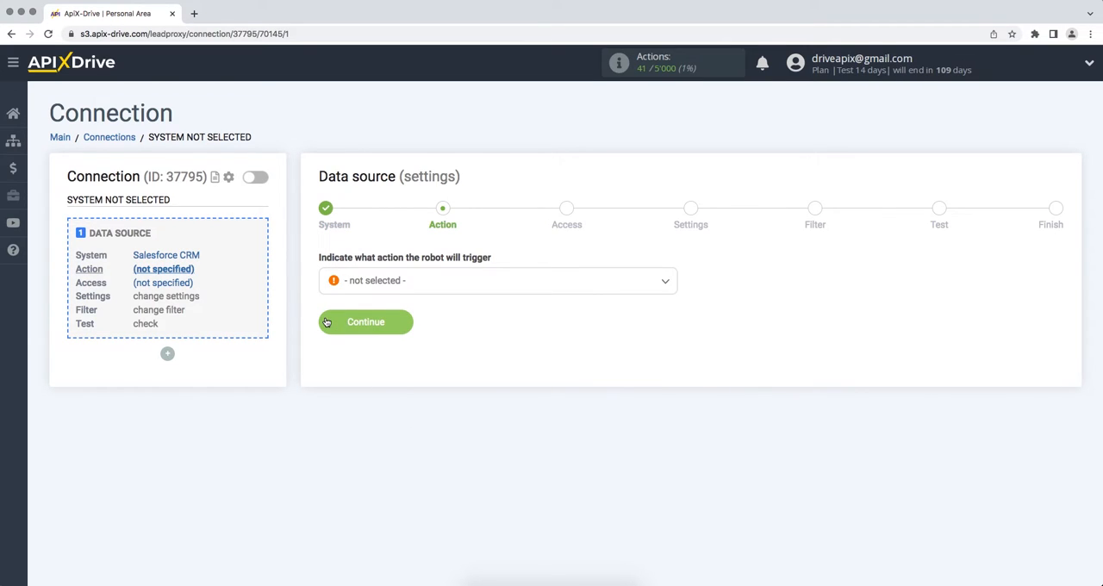
Set the data source action to Get Leads (new) and continue to the access stage.
left_click(371, 281)
left_click_drag(675, 359, 677, 403)
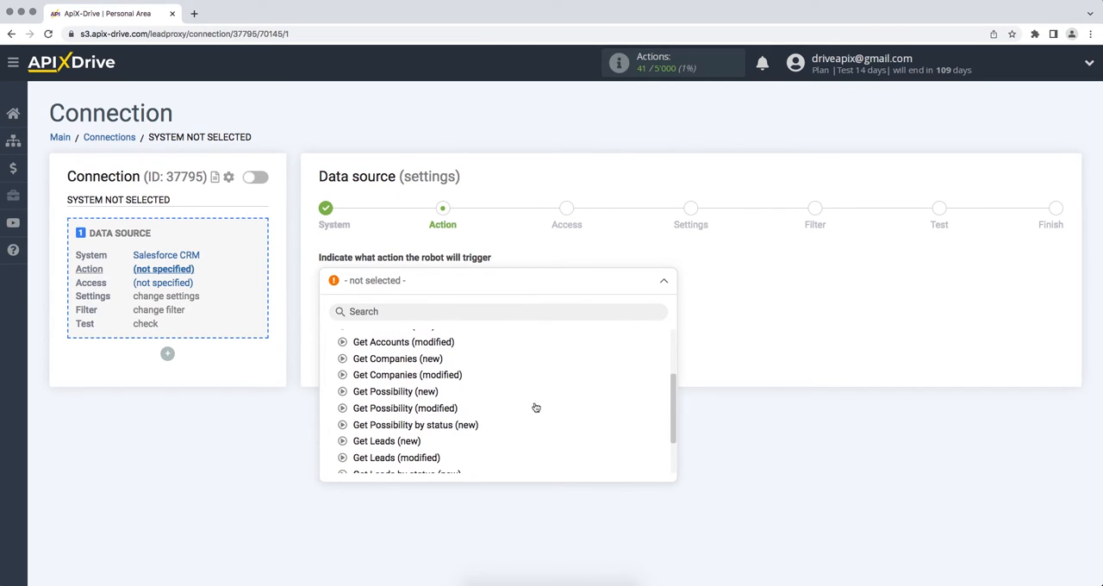
left_click(402, 441)
left_click(325, 320)
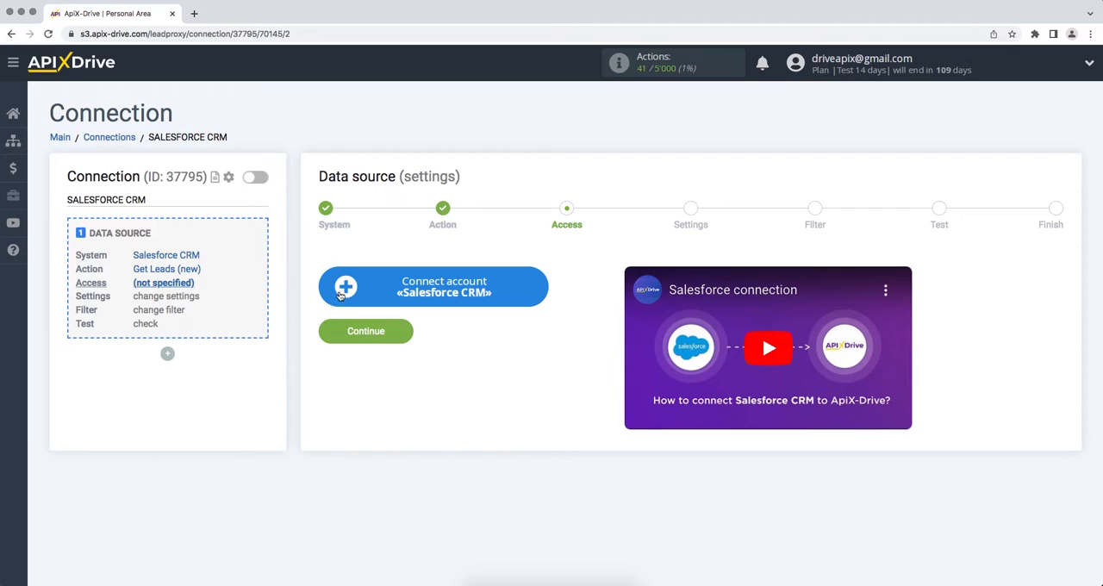
Start connecting a Salesforce CRM account and log in with the account's username and password.
left_click(341, 292)
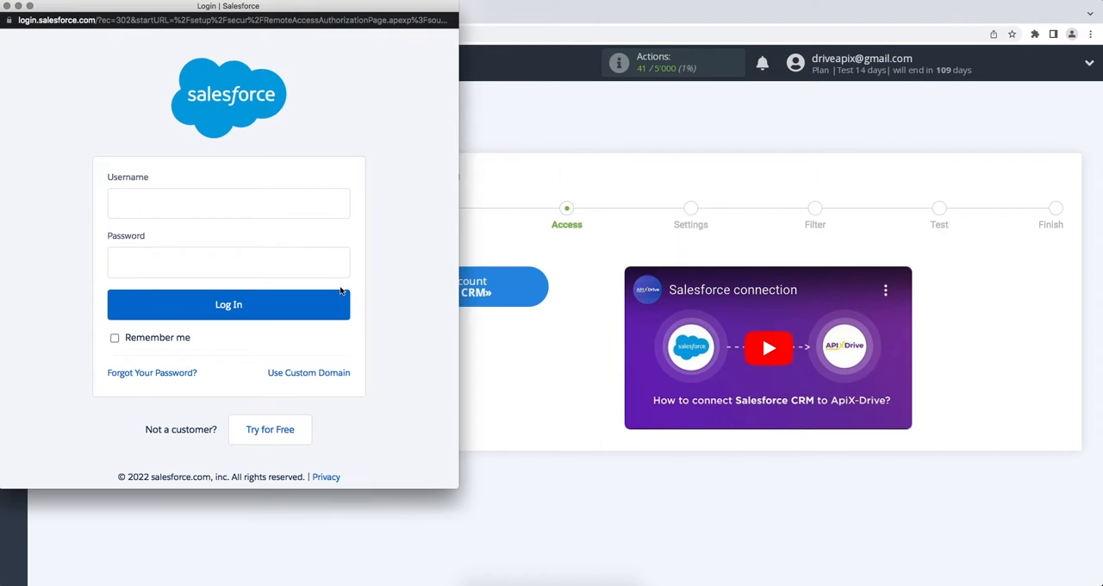
left_click(301, 206)
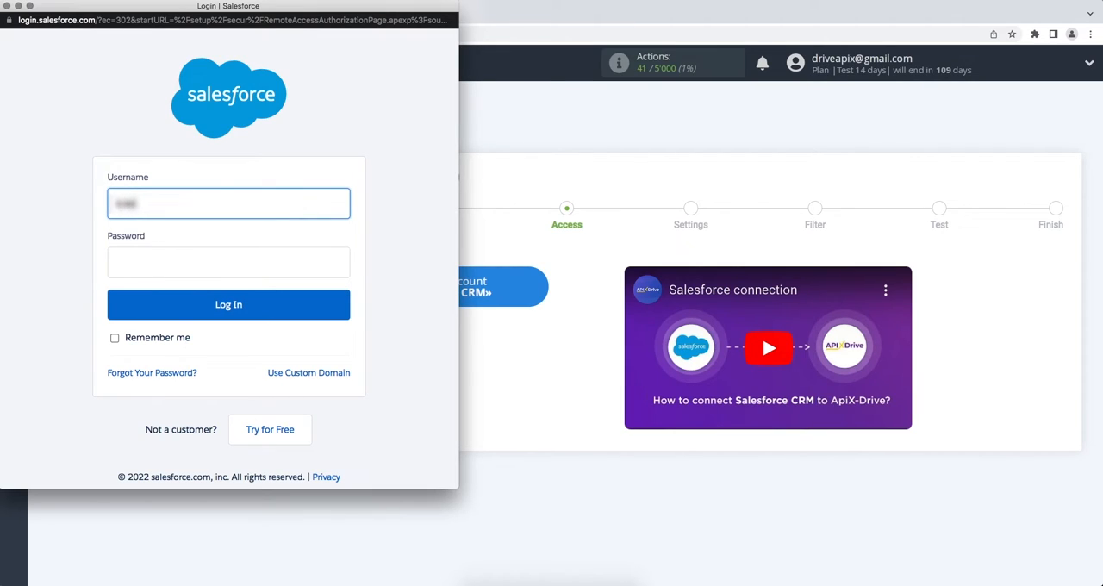
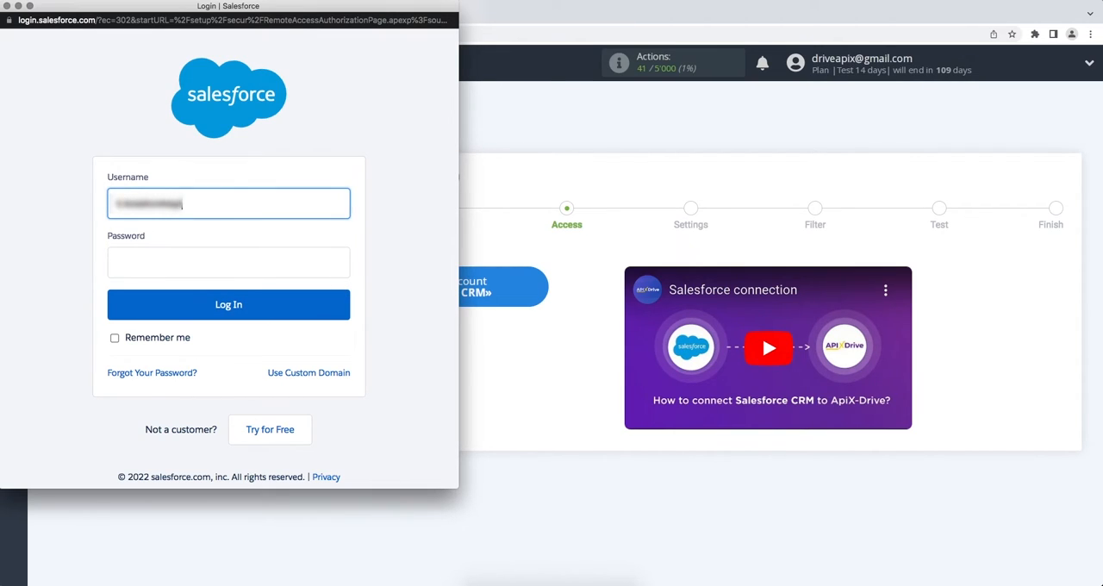
left_click(298, 261)
type("***********")
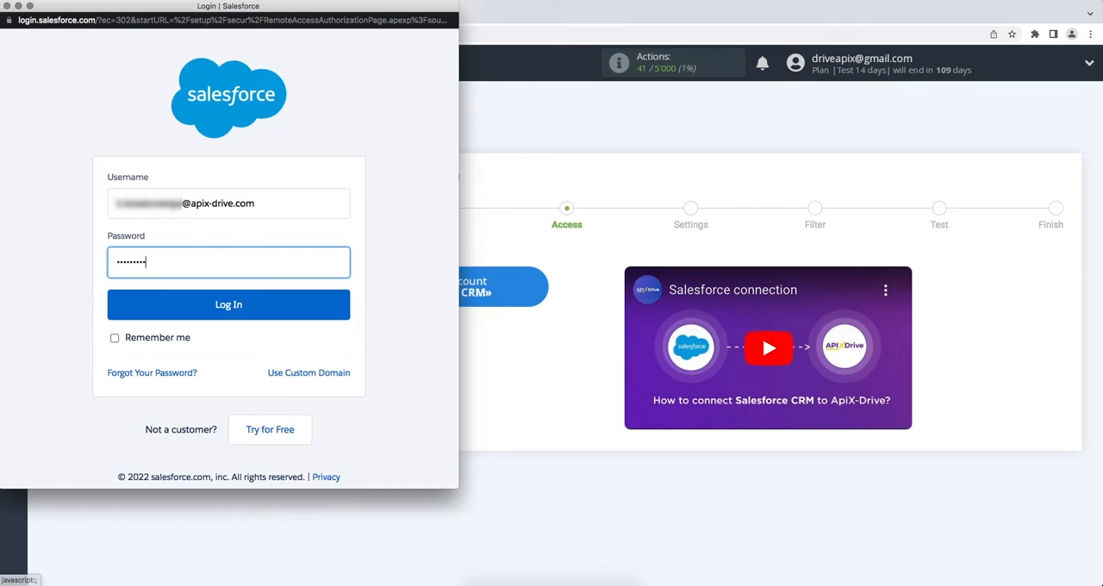
left_click(296, 305)
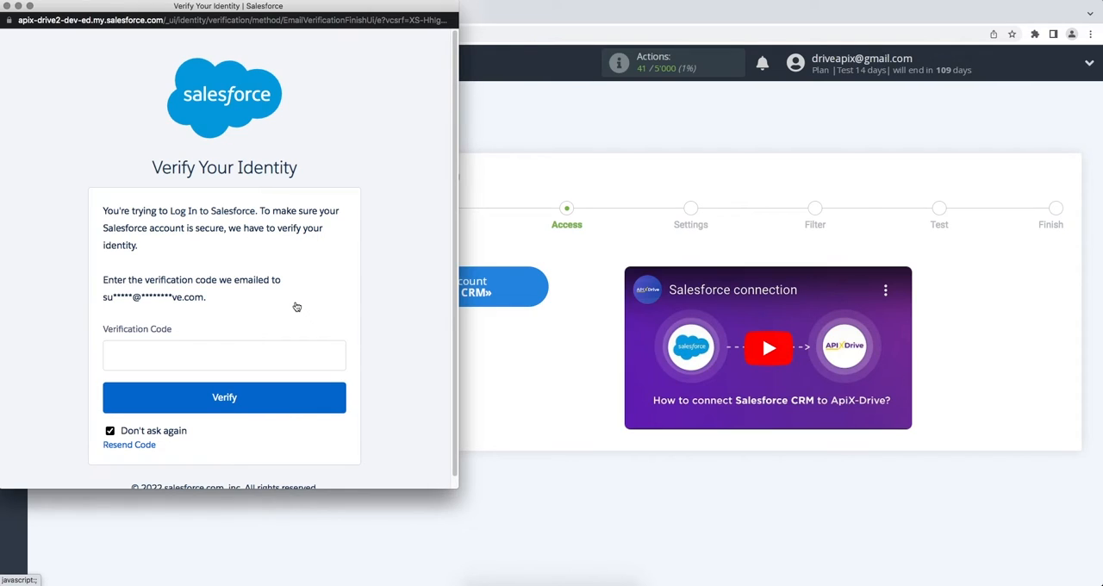
Verify the Salesforce login with the emailed verification code.
left_click(276, 351)
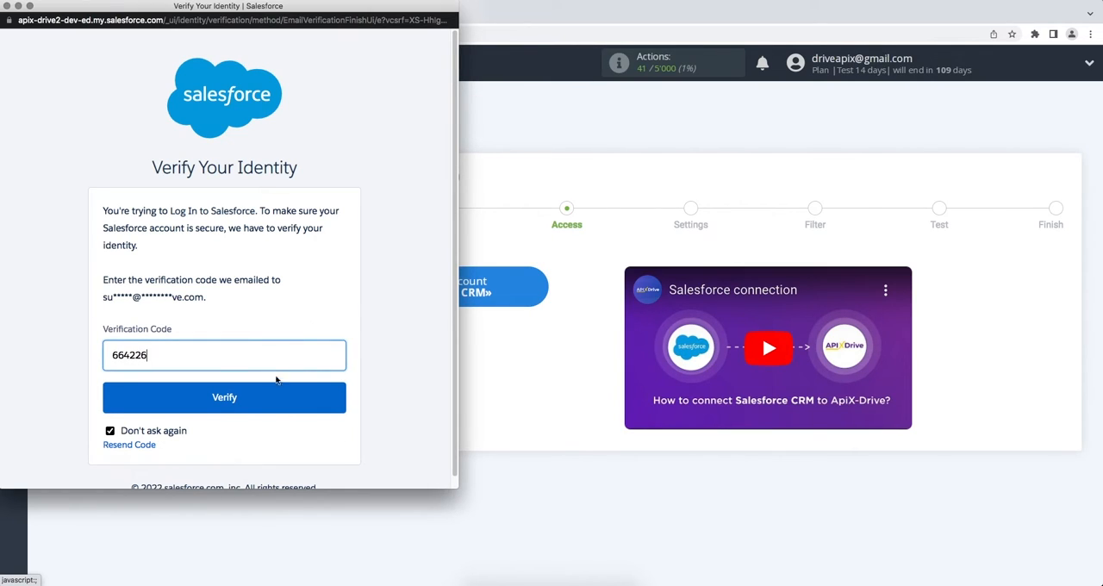
left_click(271, 410)
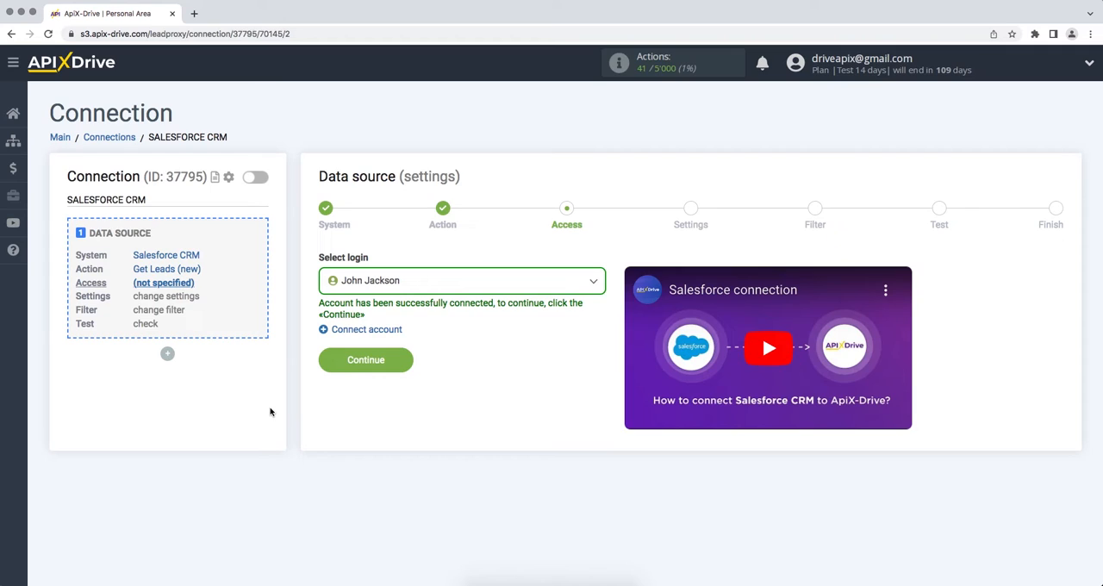
Select the connected Salesforce account as the data source login and continue.
left_click(401, 280)
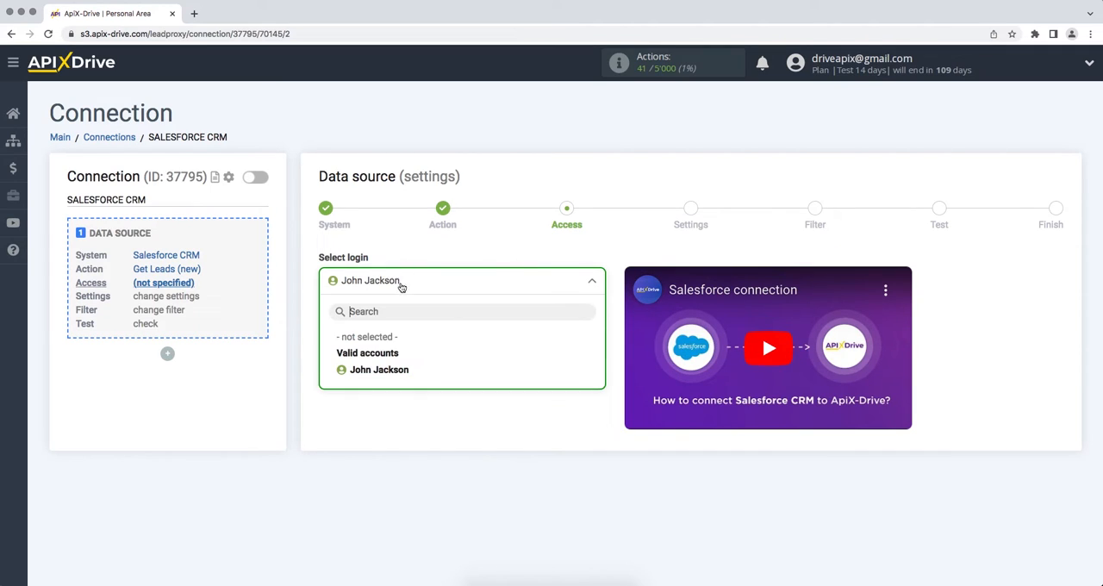
left_click(390, 370)
left_click(388, 371)
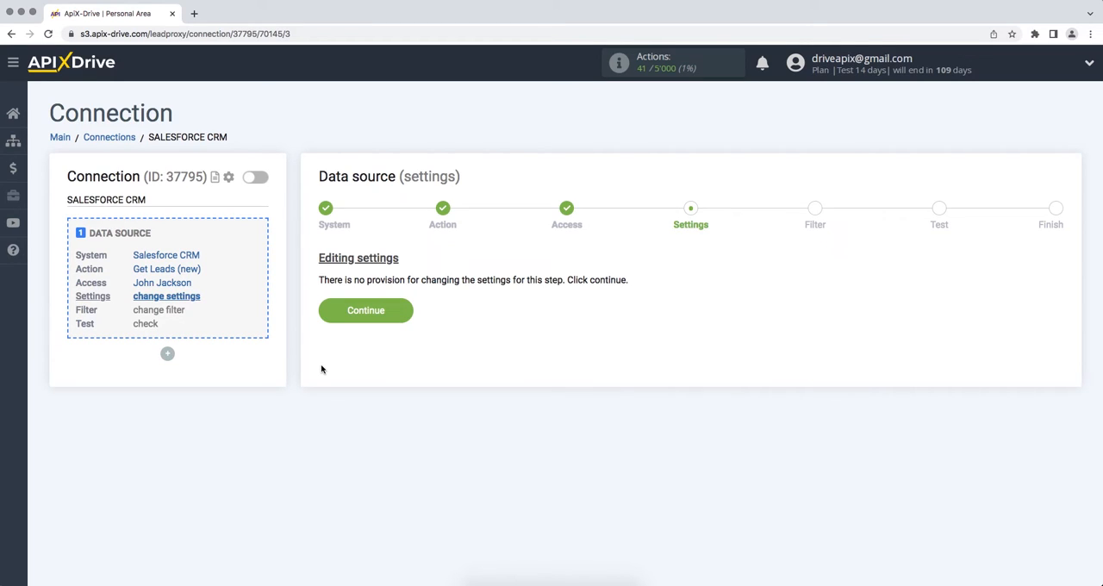
Continue past the source settings and filter without adding conditions, and review the Salesforce test data to finish the source setup.
left_click(323, 317)
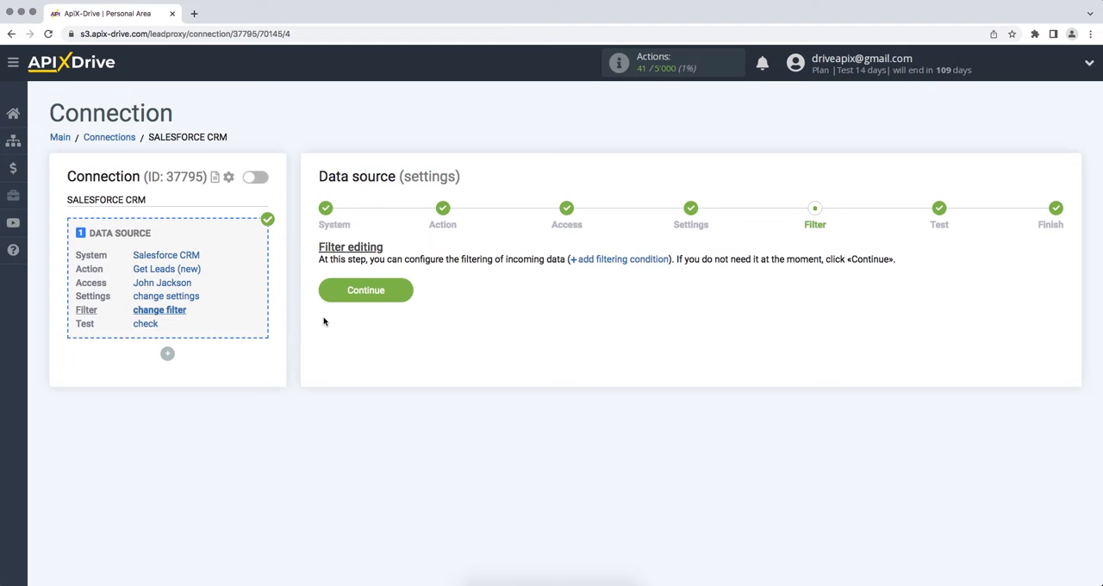
left_click(324, 295)
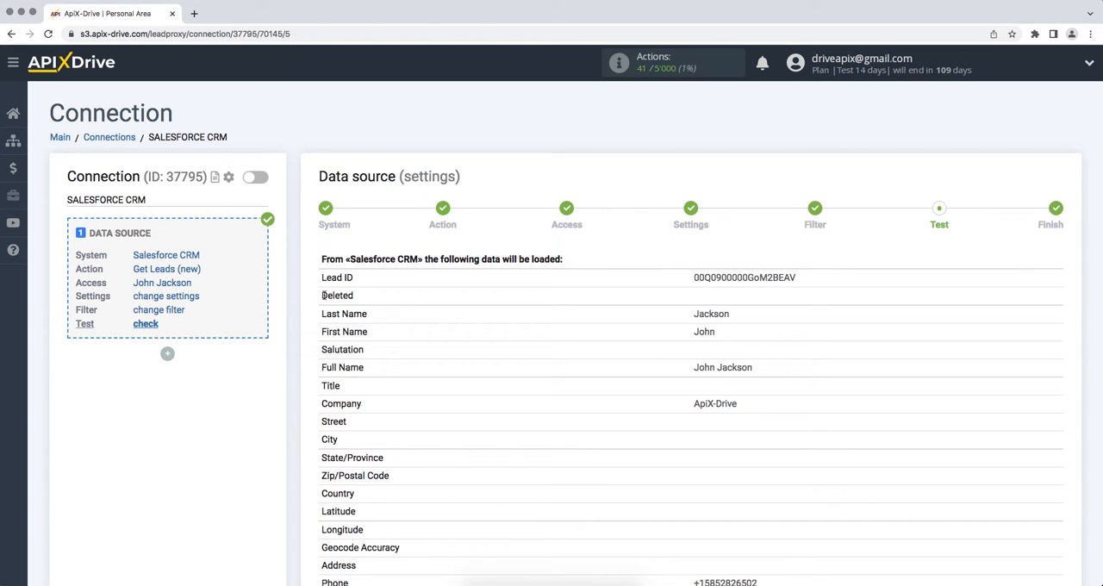
scroll(324, 296, "down", 10)
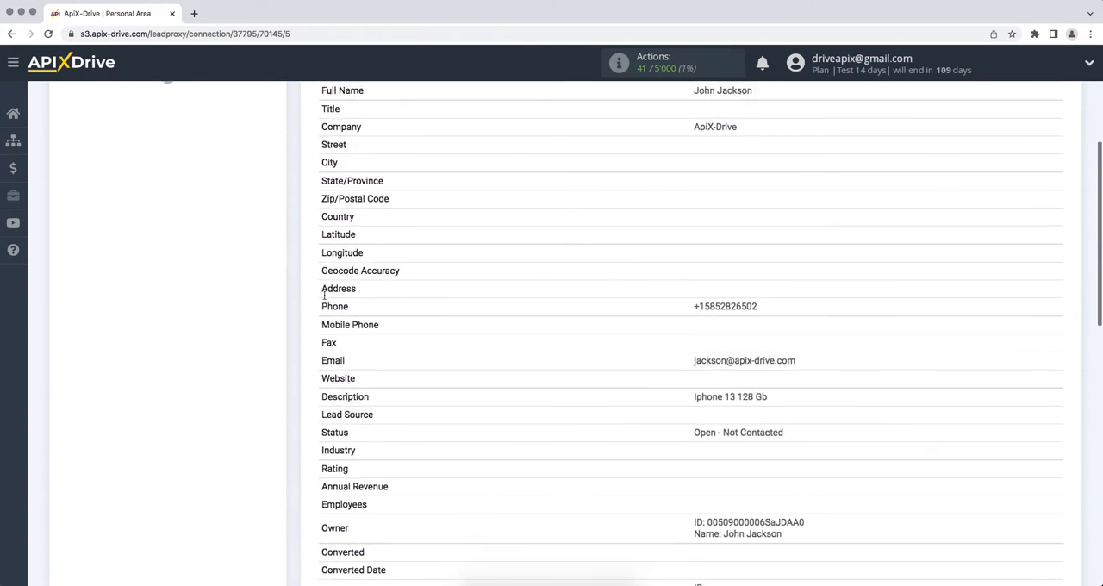
scroll(324, 296, "down", 5)
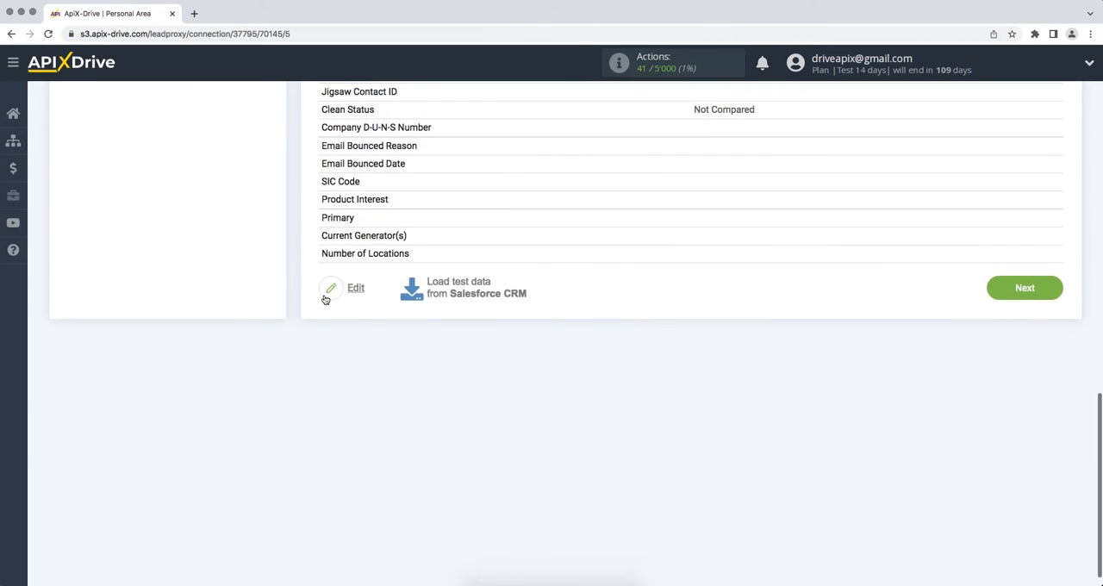
left_click(997, 294)
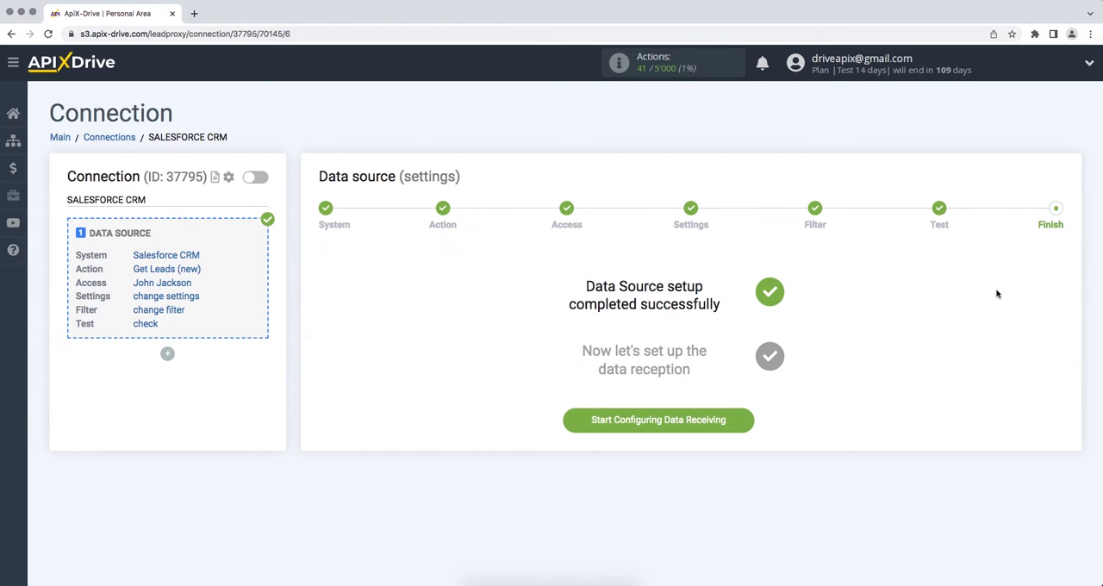
Start configuring data receiving and set VerticalResponse as the data destination system.
left_click(577, 419)
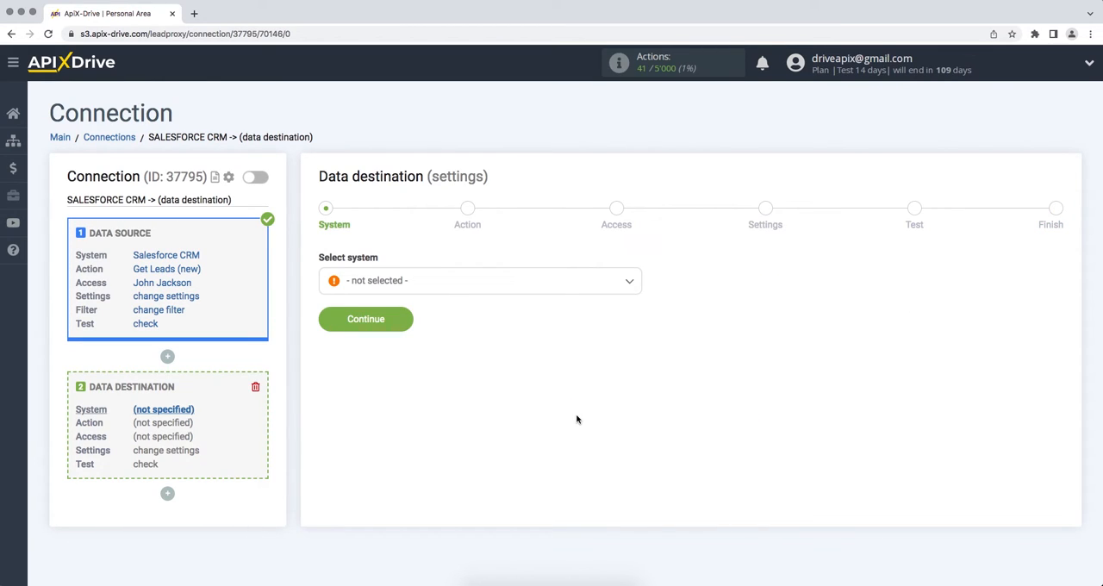
left_click(569, 284)
left_click_drag(643, 300, 655, 475)
left_click(443, 402)
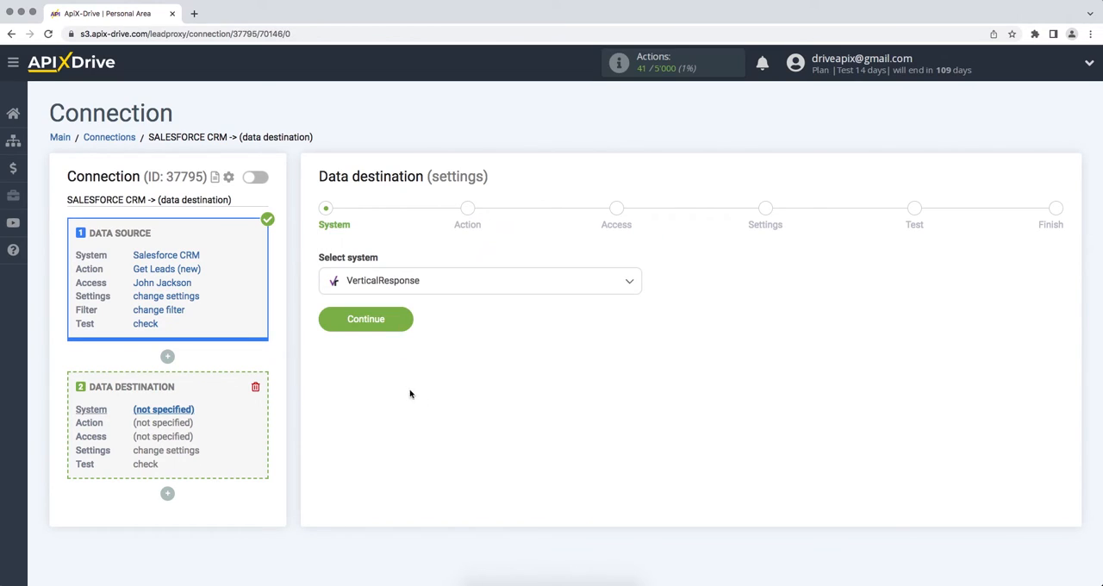
left_click(328, 331)
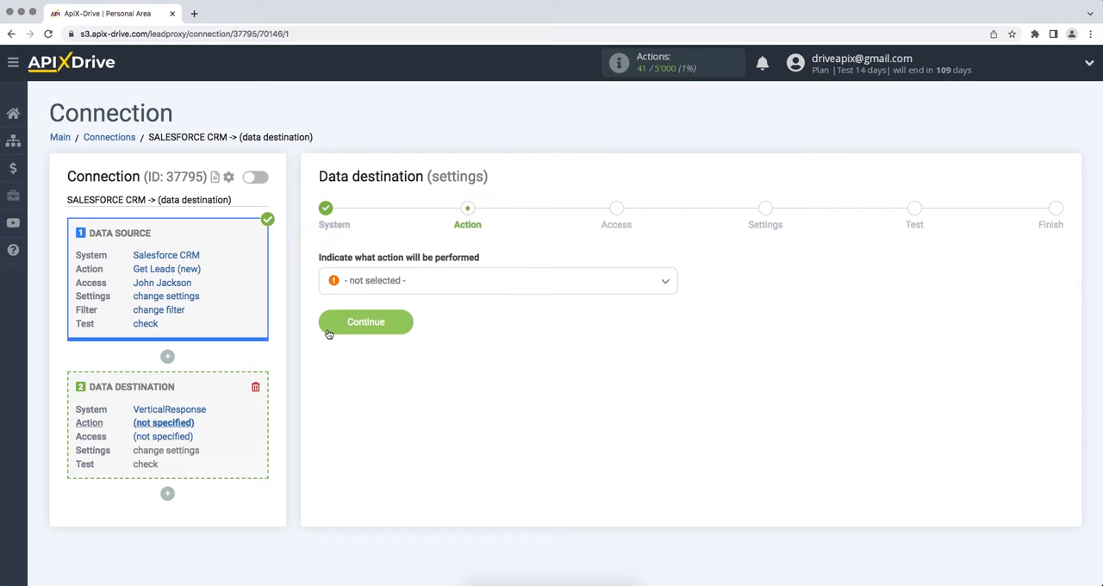
Set the data destination action to Add Contacts and continue to the access stage.
left_click(372, 291)
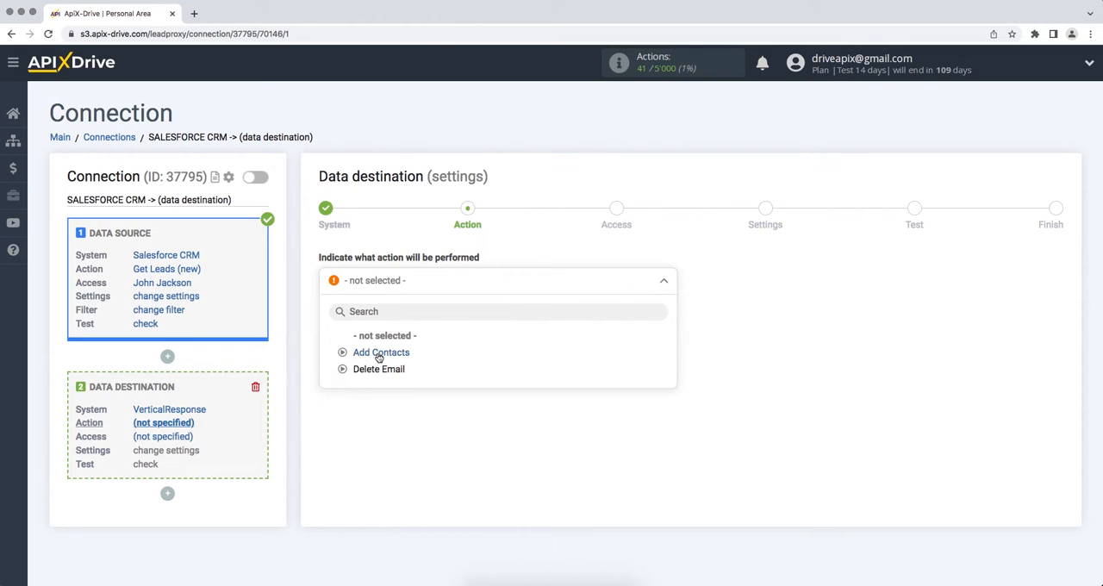
left_click(379, 353)
left_click(327, 332)
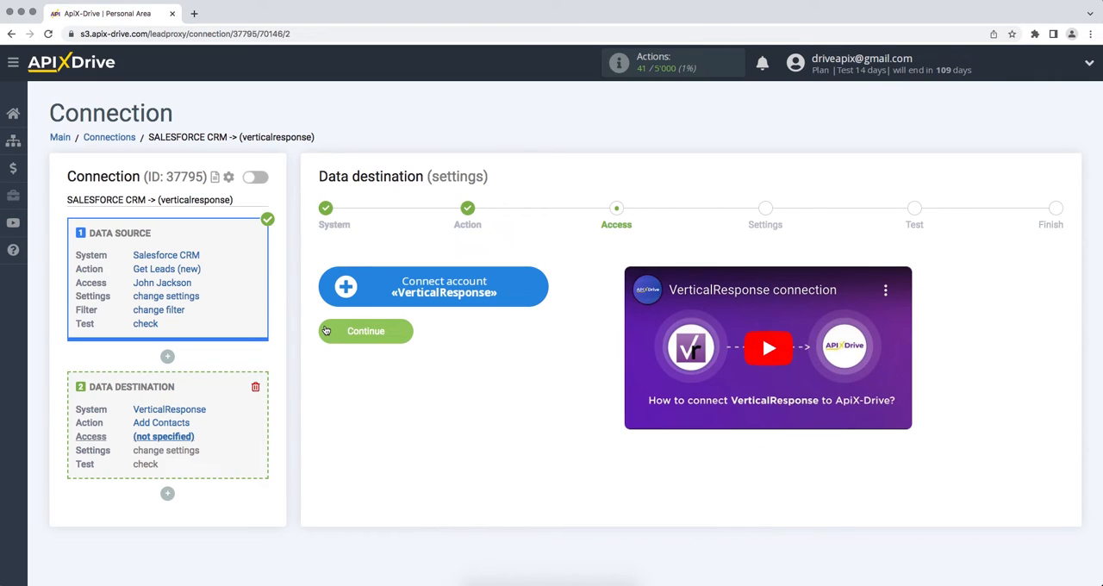
Connect a VerticalResponse account by signing in with the account's e-mail address and password.
left_click(339, 293)
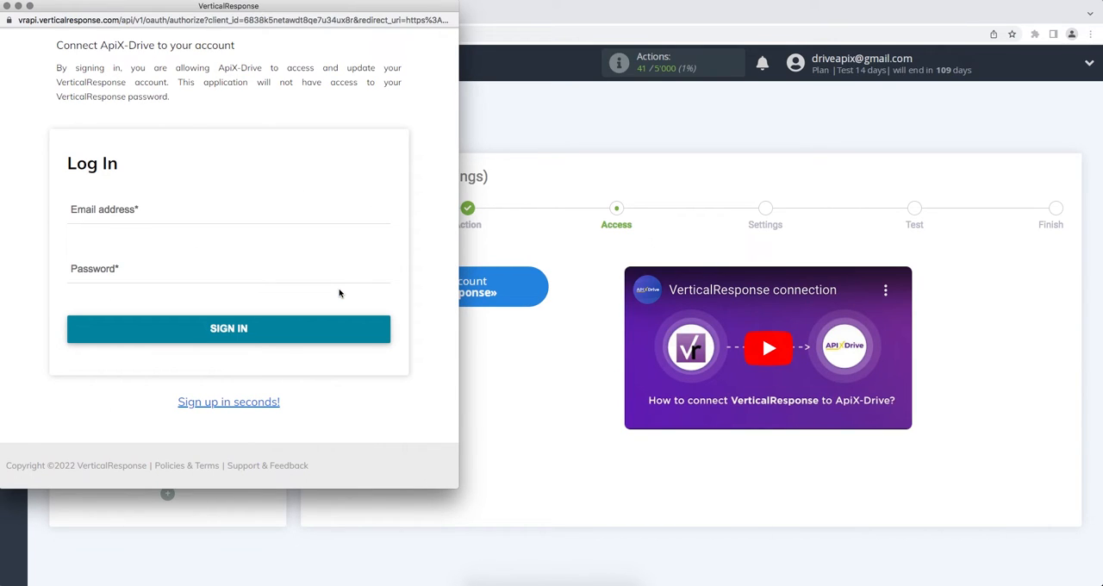
left_click(278, 216)
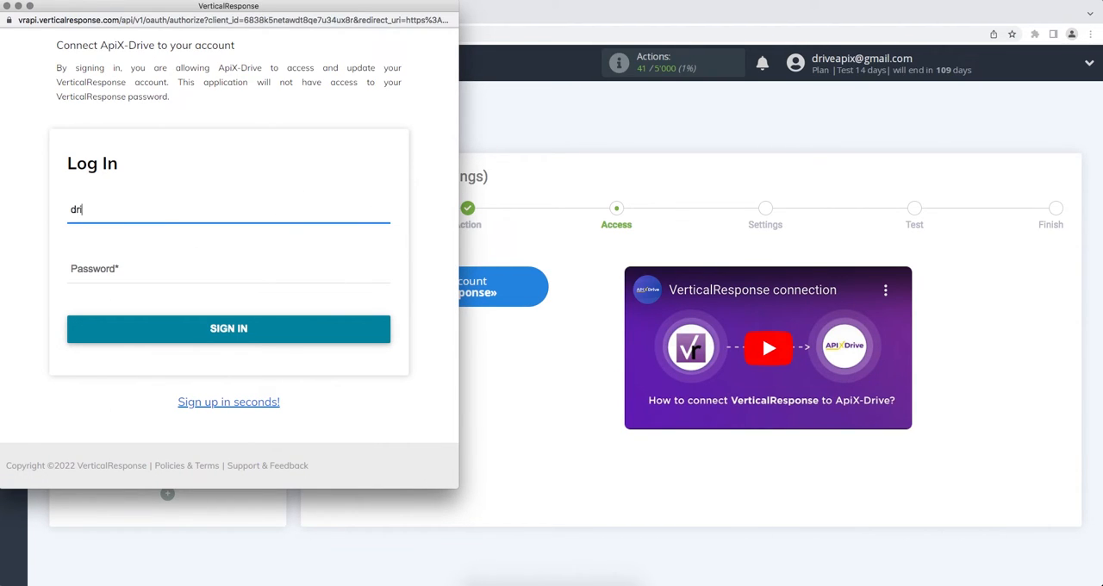
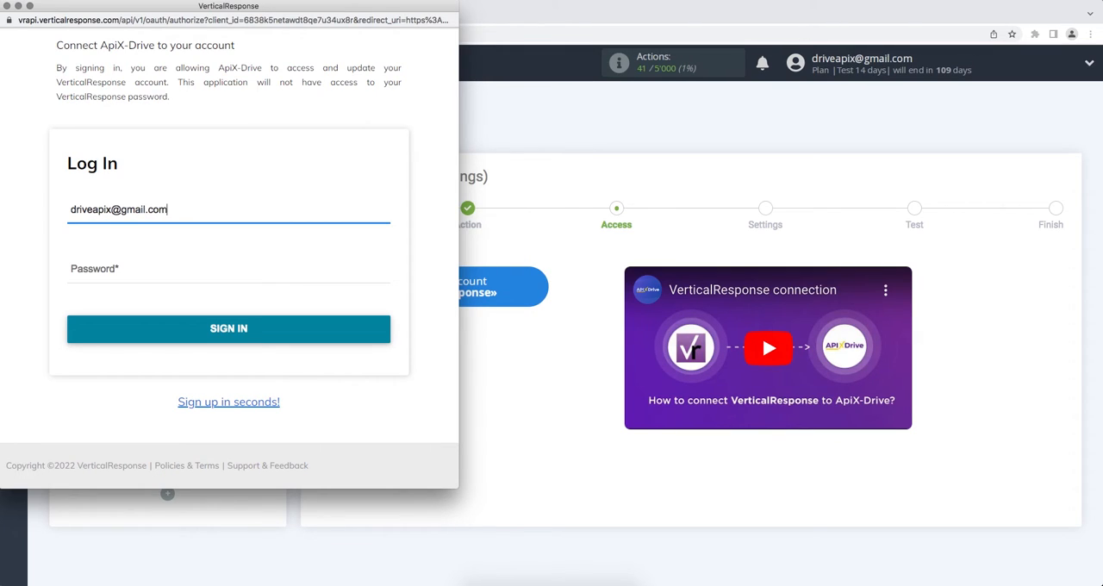
left_click(272, 266)
type("••")
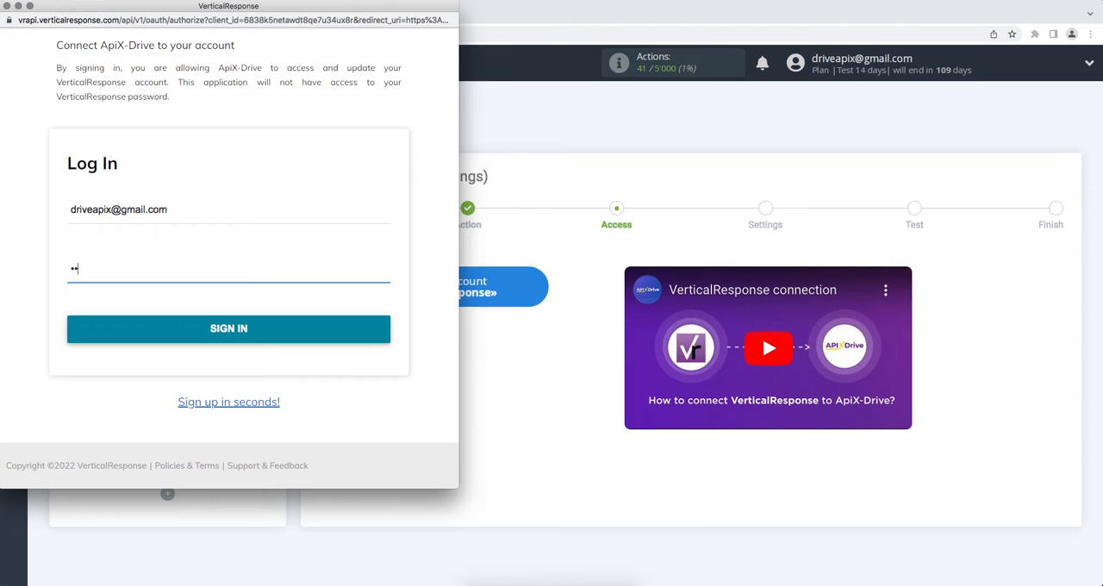
type("•••••••")
left_click(272, 328)
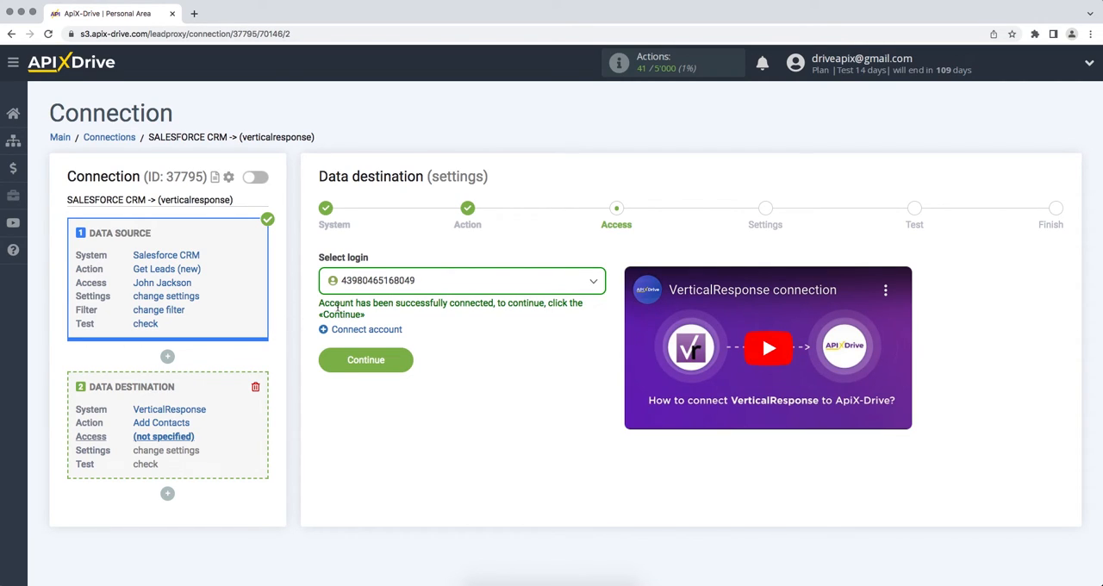
Select the connected VerticalResponse account as the destination login and continue to the settings.
left_click(379, 291)
left_click(385, 369)
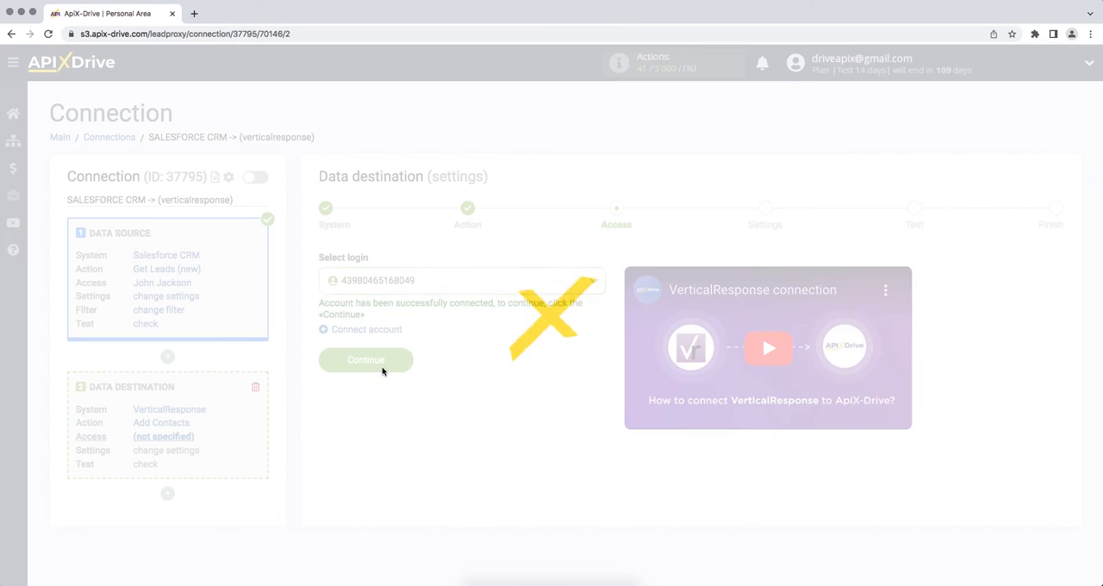
left_click(335, 364)
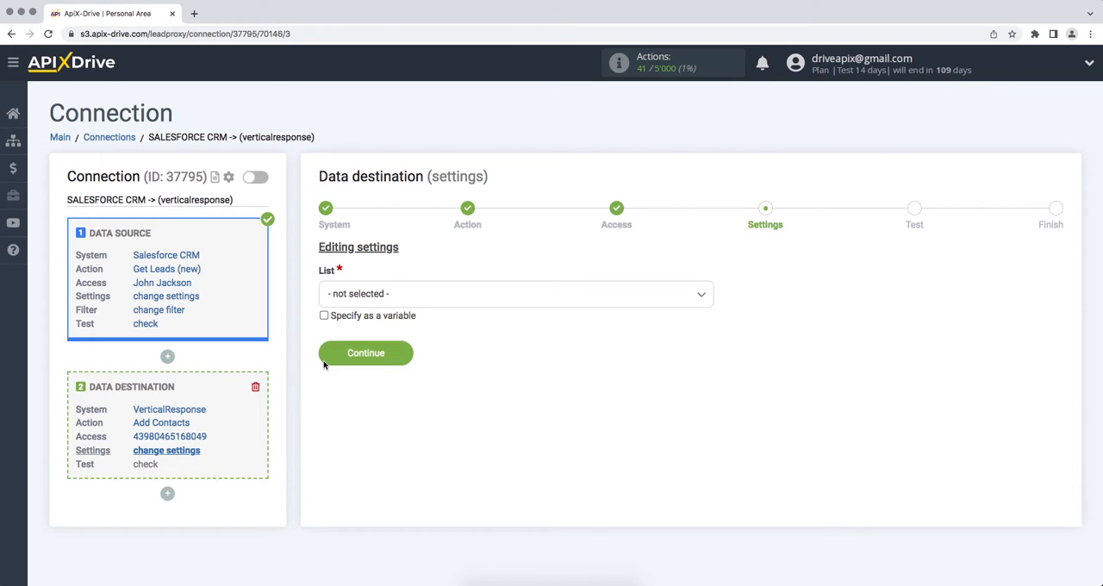
Set the destination list to All Contacts and map the E-mail field to the Salesforce Email variable.
left_click(388, 298)
left_click(376, 370)
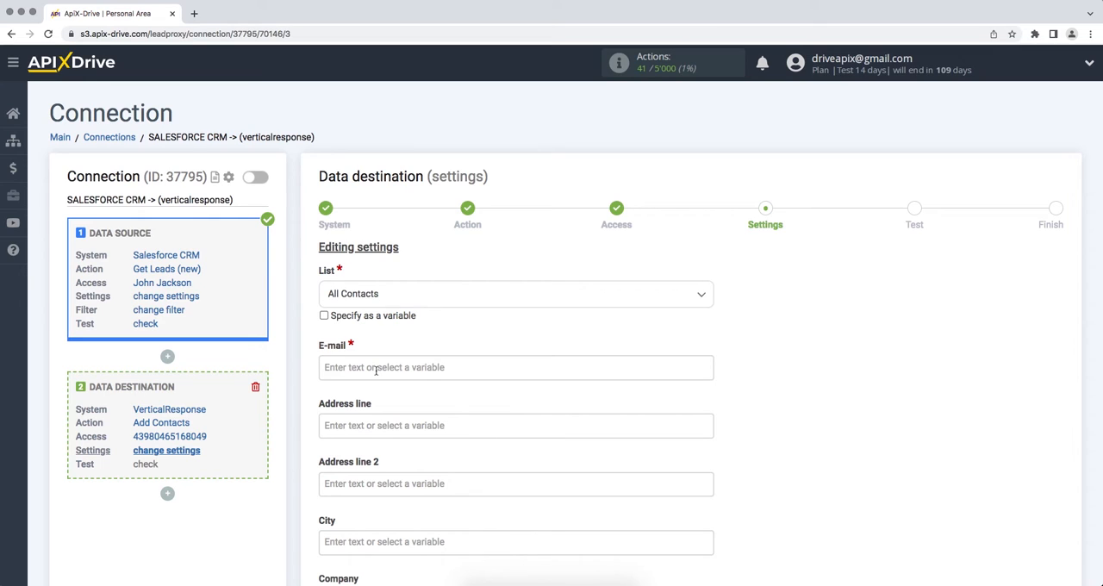
left_click(349, 367)
left_click_drag(708, 257, 707, 316)
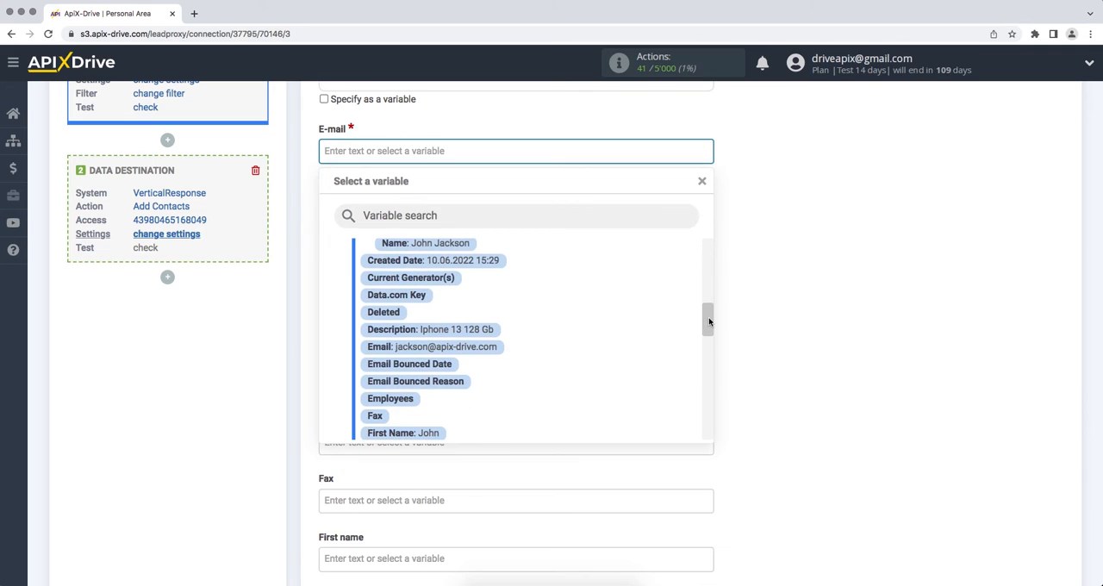
left_click(500, 348)
Map the destination's First name field to the Salesforce First Name variable.
scroll(473, 379, "down", 2)
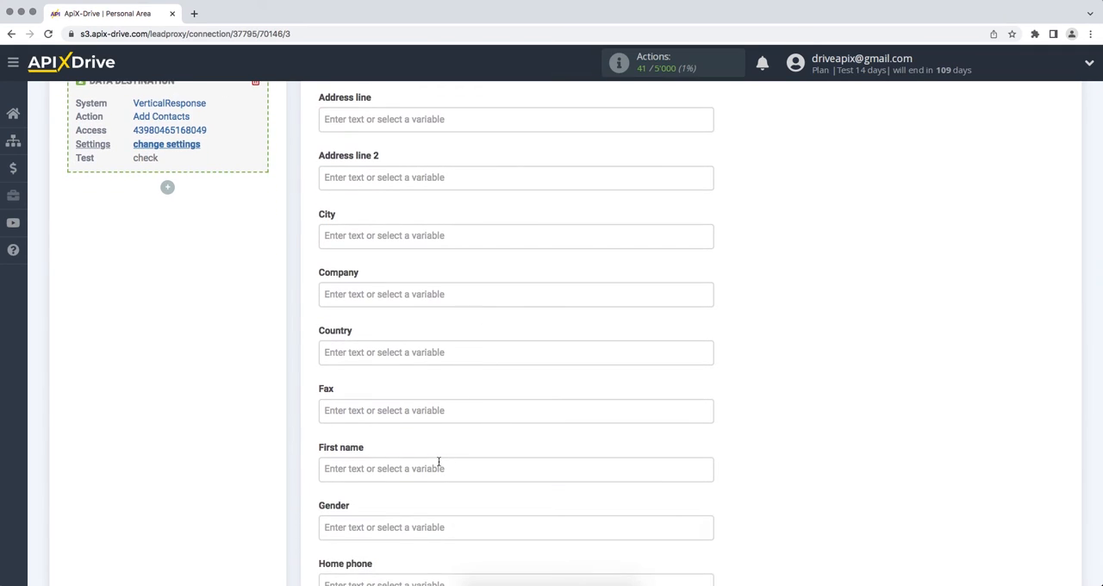
left_click(440, 464)
left_click_drag(707, 256, 704, 333)
left_click(435, 352)
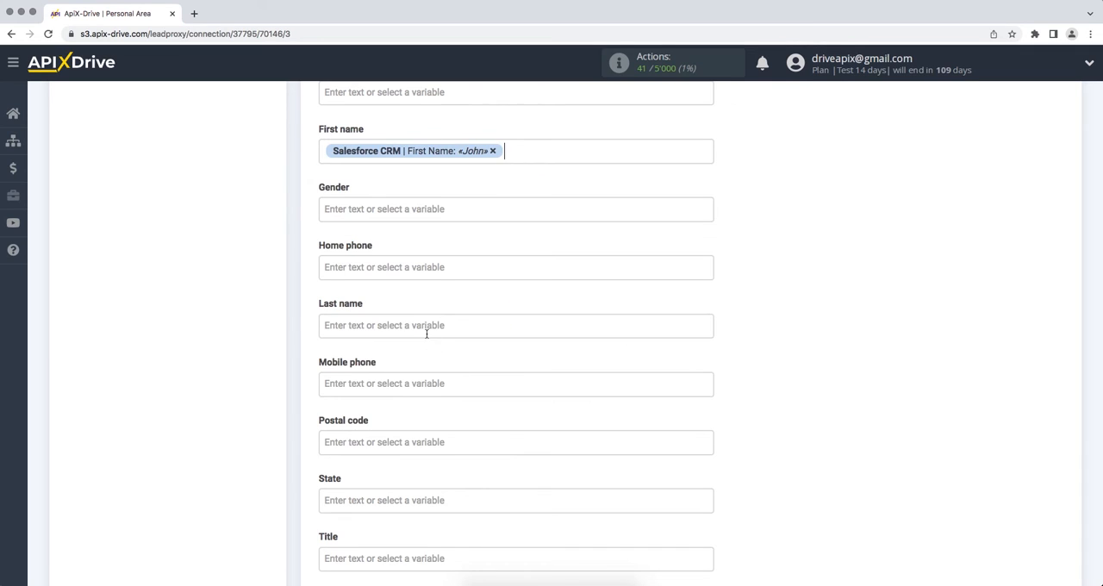
Map the Last name field to the Salesforce Last Name variable and the Mobile phone field to the lead's phone number variable.
left_click(428, 327)
left_click_drag(706, 256, 707, 362)
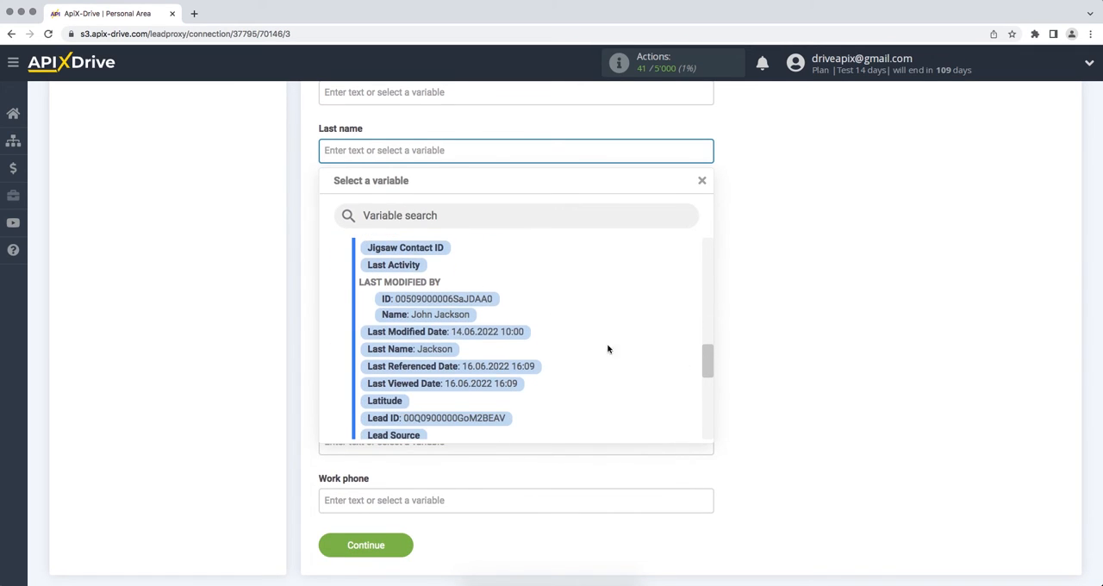
left_click(443, 350)
left_click(431, 209)
left_click_drag(707, 257, 682, 395)
left_click(455, 293)
Set the Title field to "New lead from Salesforce CRM" and continue to the destination test.
left_click(418, 323)
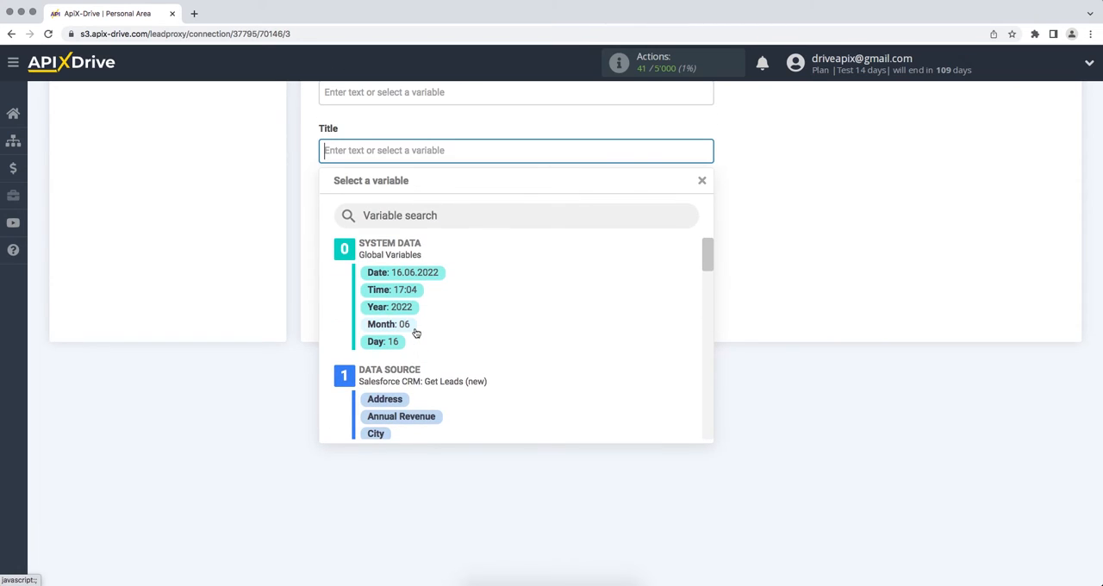
type("New lea")
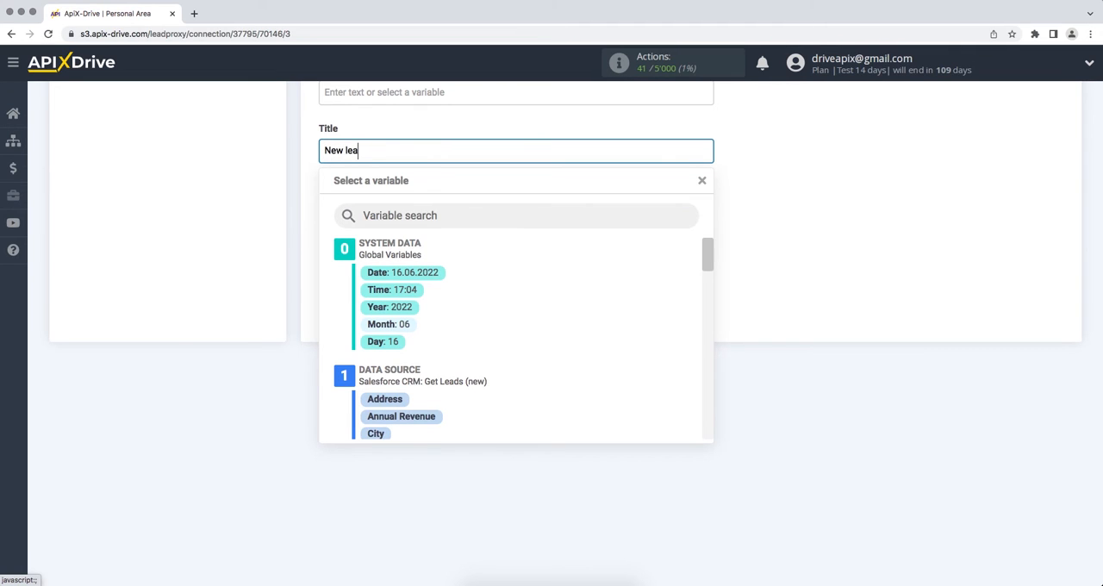
type("d from Salesforce CRM")
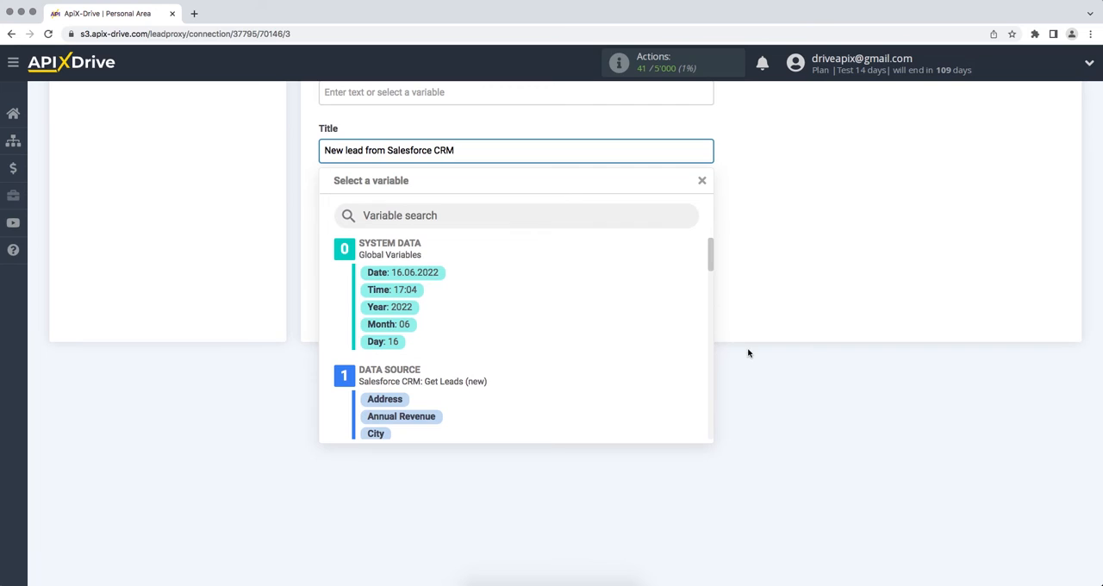
left_click(748, 352)
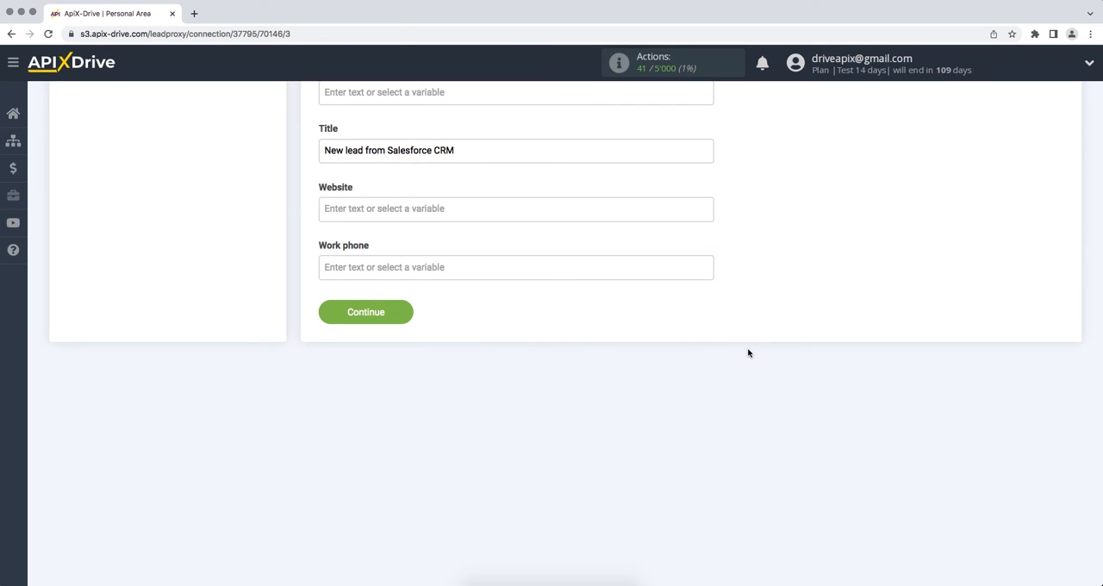
left_click(330, 313)
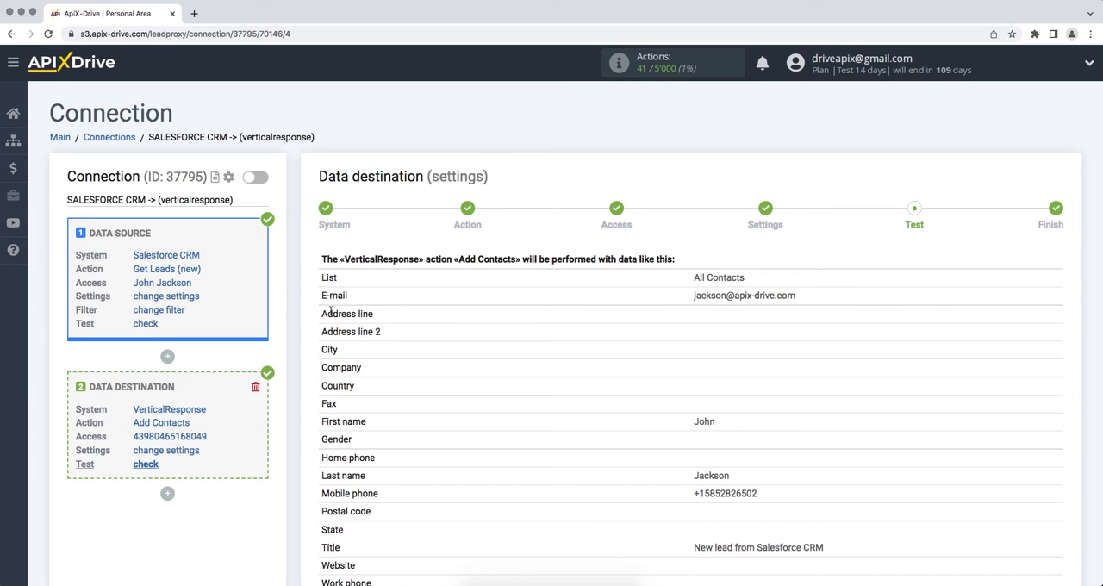
Send the test data to VerticalResponse, and open the test contact in the VerticalResponse All Contacts list to review its details.
scroll(330, 312, "down", 5)
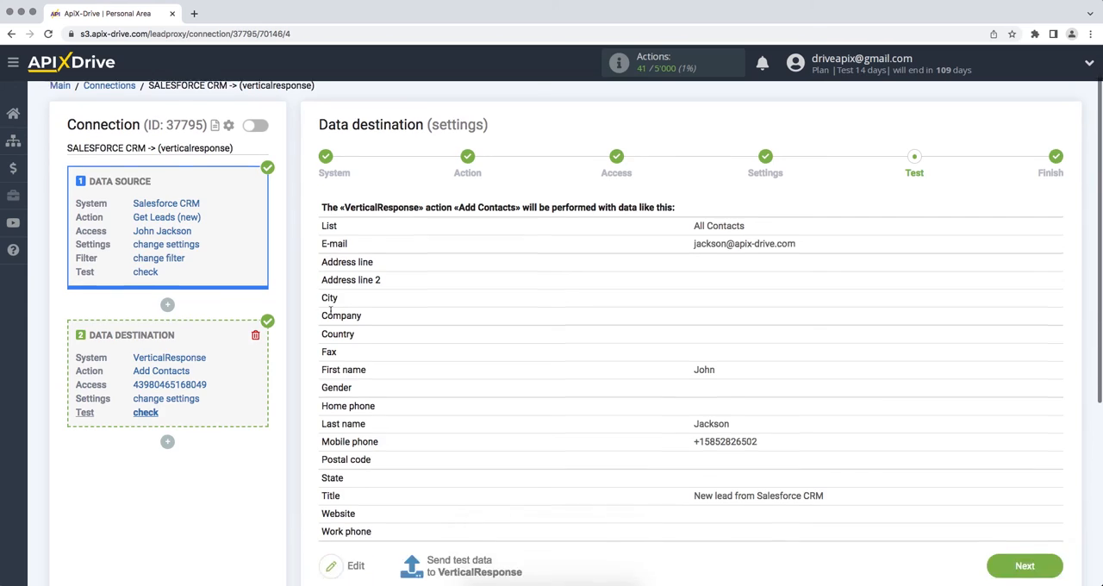
left_click(437, 423)
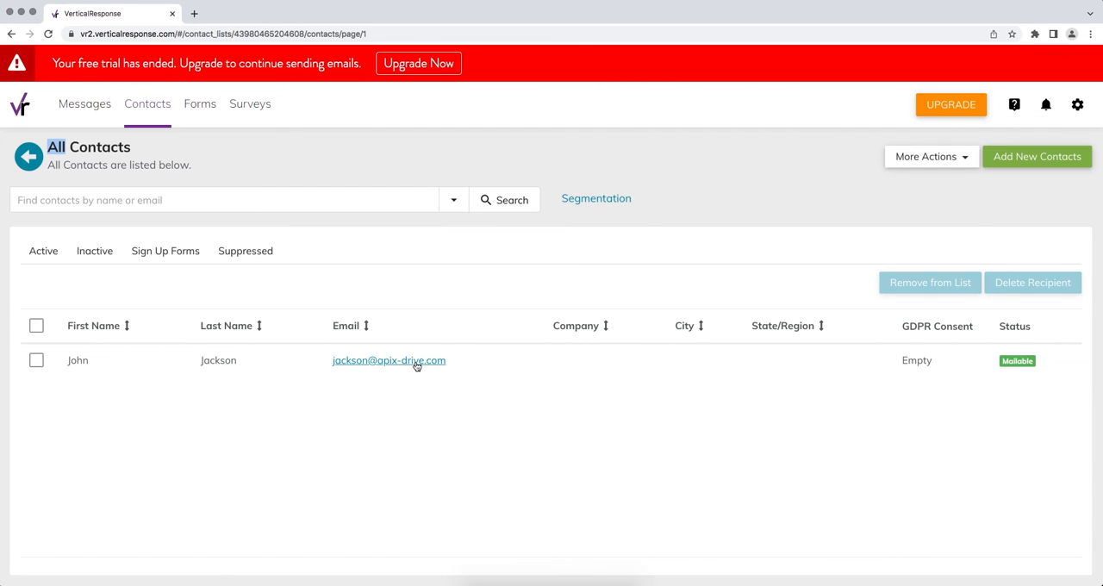
left_click(416, 362)
scroll(415, 366, "down", 2)
scroll(415, 366, "down", 1)
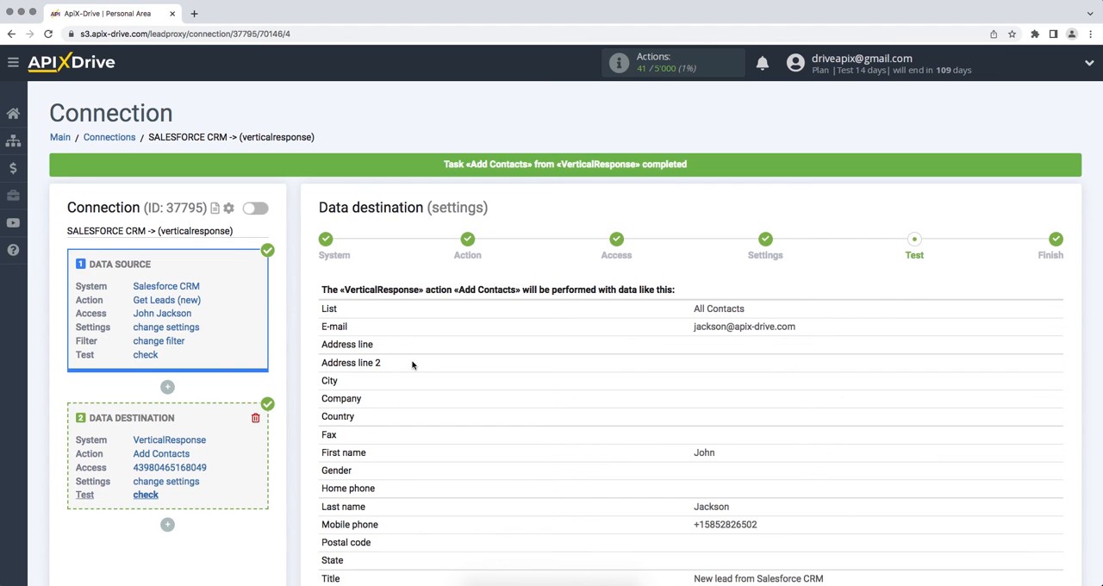
Back in ApiX-Drive, finish the data destination setup and enable automatic updates for the connection.
scroll(411, 364, "down", 4)
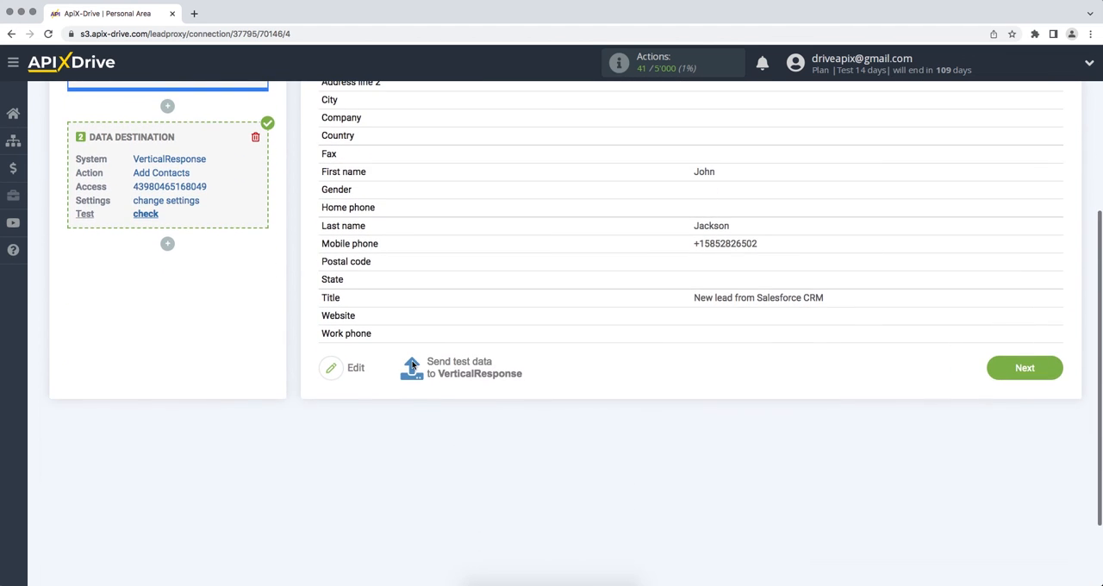
left_click(988, 374)
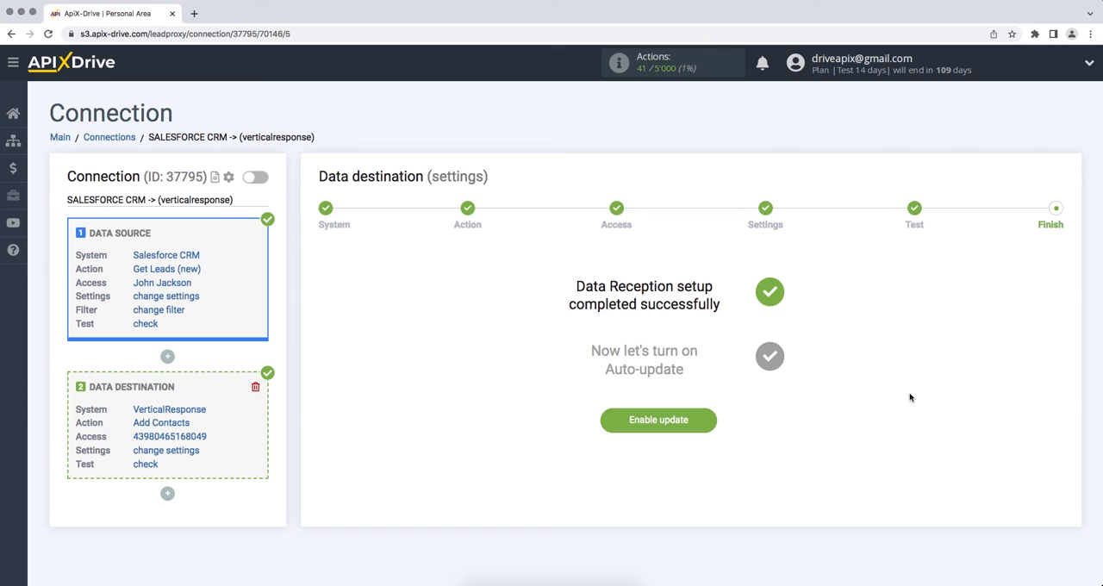
left_click(610, 423)
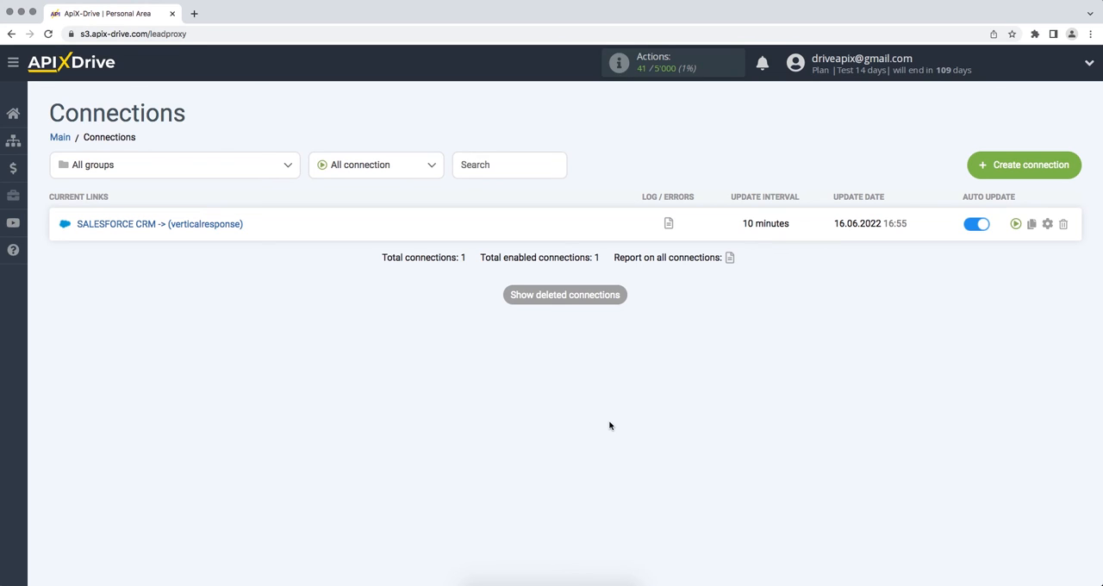
Set the update interval of the Salesforce CRM to VerticalResponse connection to 5 minutes and save the connection setup.
left_click(1046, 225)
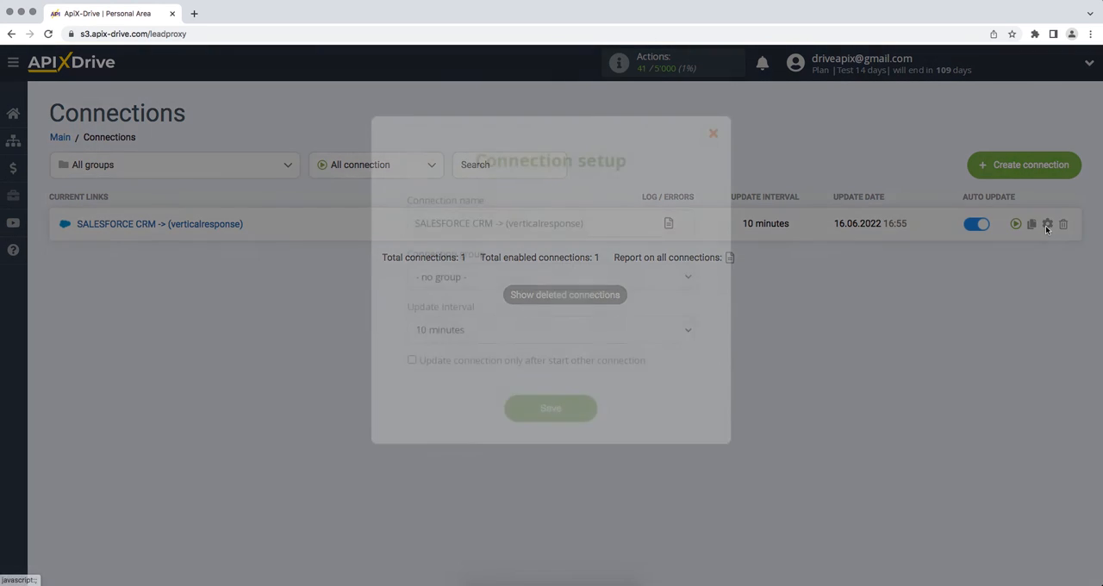
left_click(682, 336)
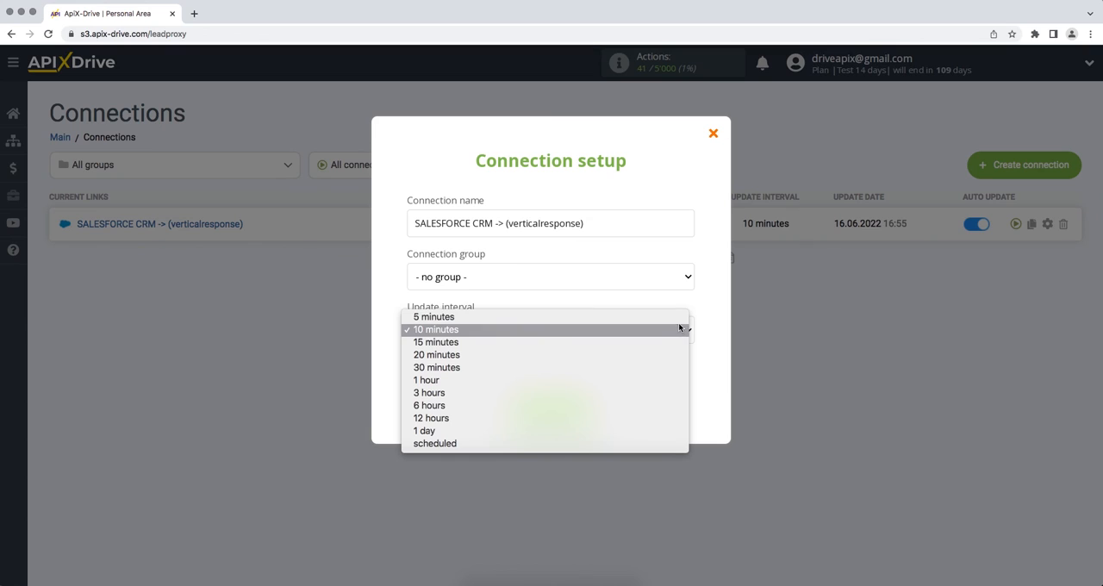
left_click(680, 317)
left_click(520, 408)
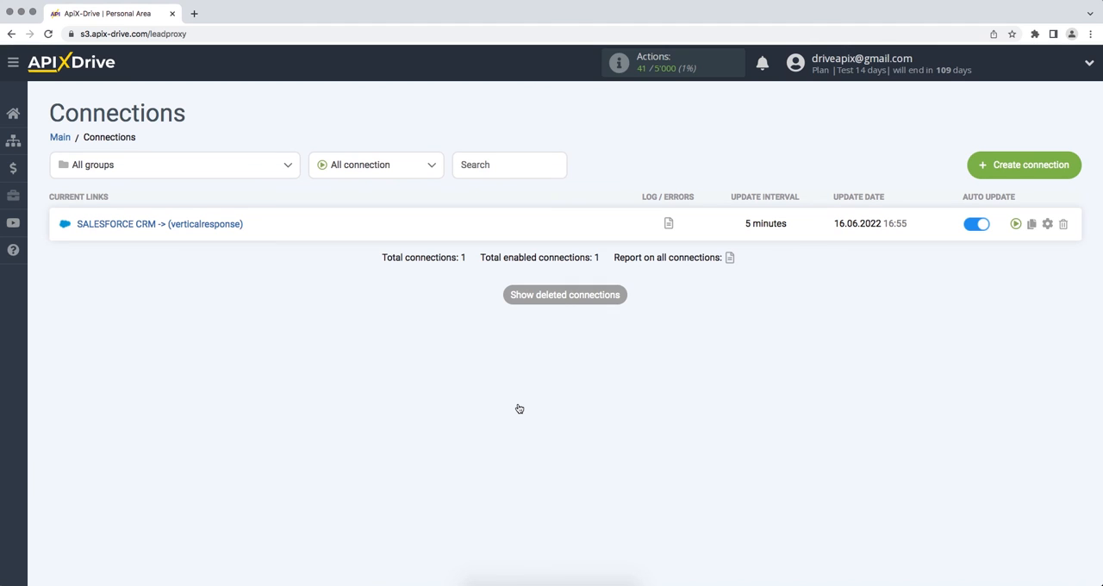